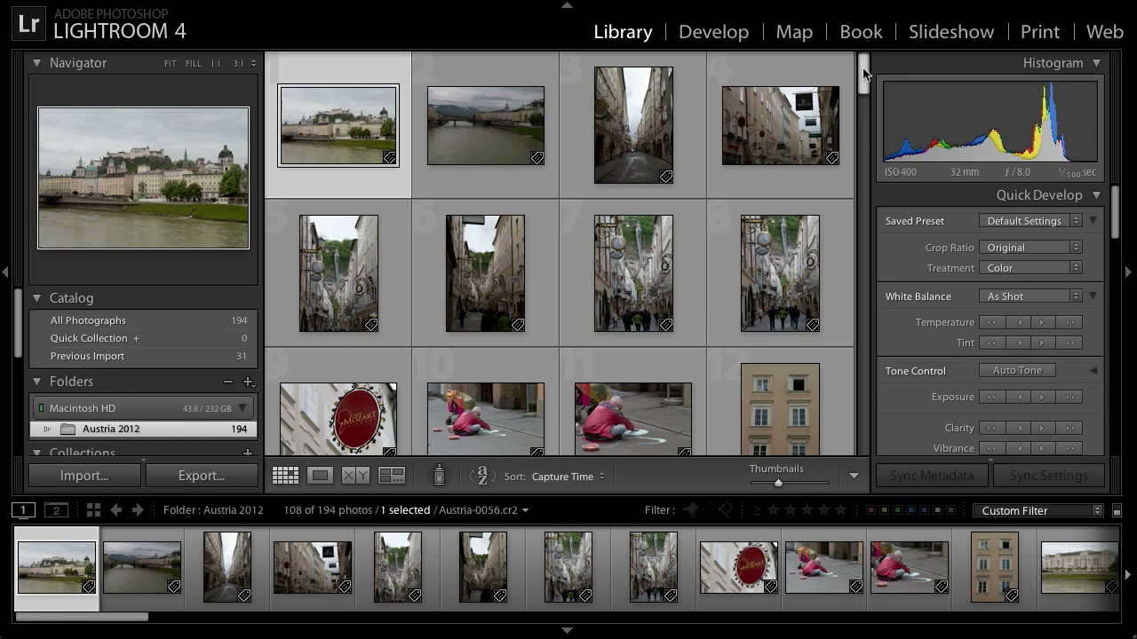
- Open the Photo menu to reach the flagging, rating and colour-label commands
left_click(280, 8)
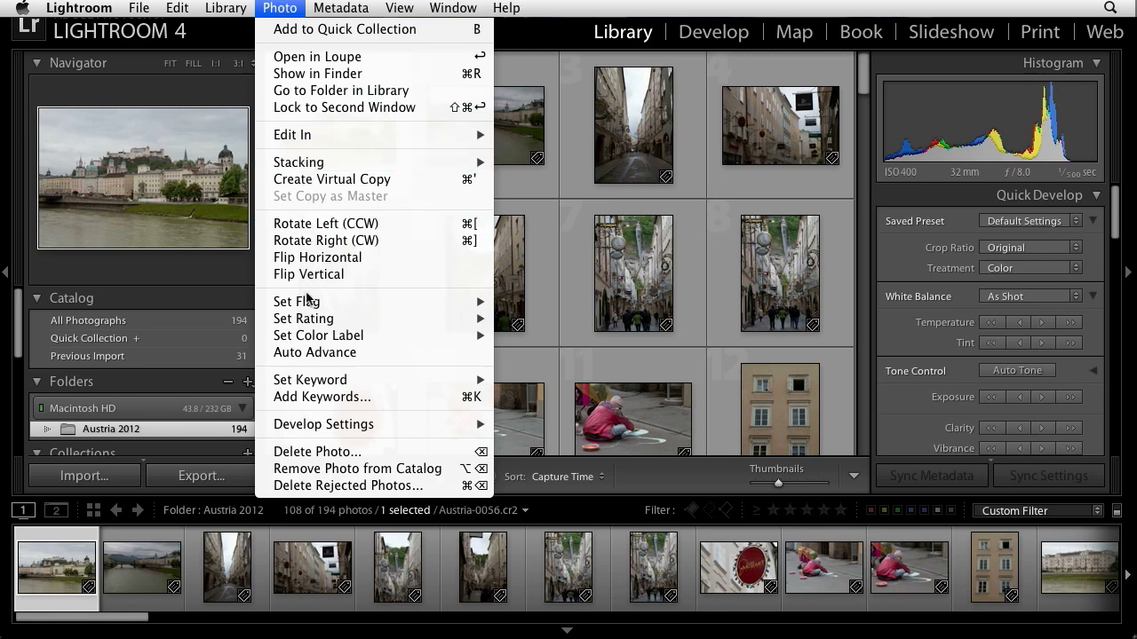
- Browse the Photo menu's Set Flag and Set Rating submenus, then close it unused
mouse_move(311, 304)
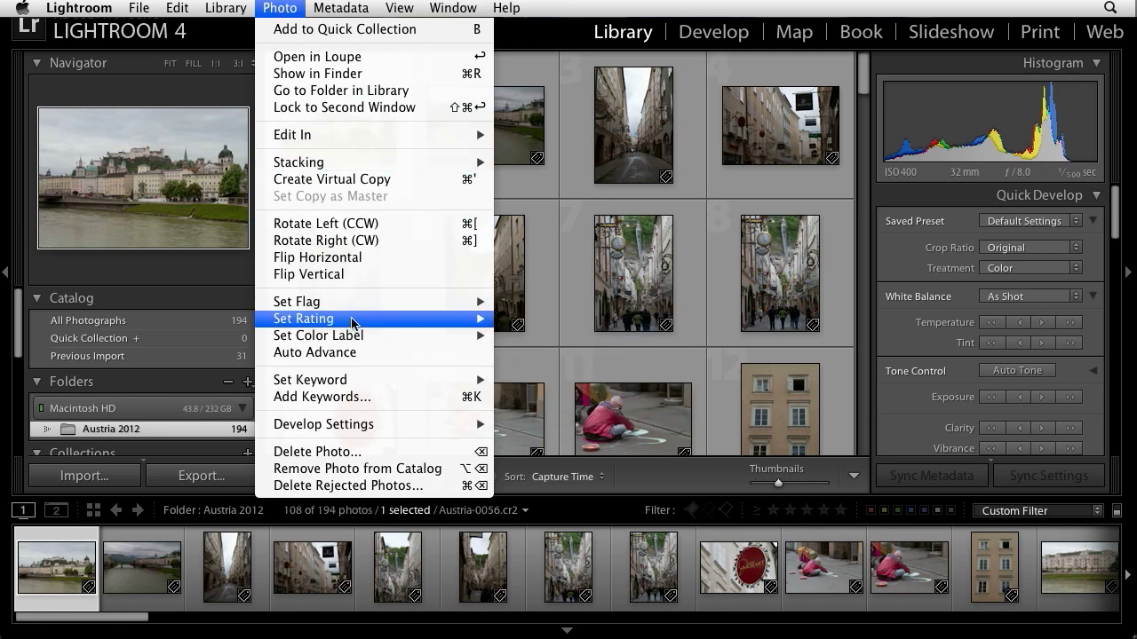
mouse_move(356, 327)
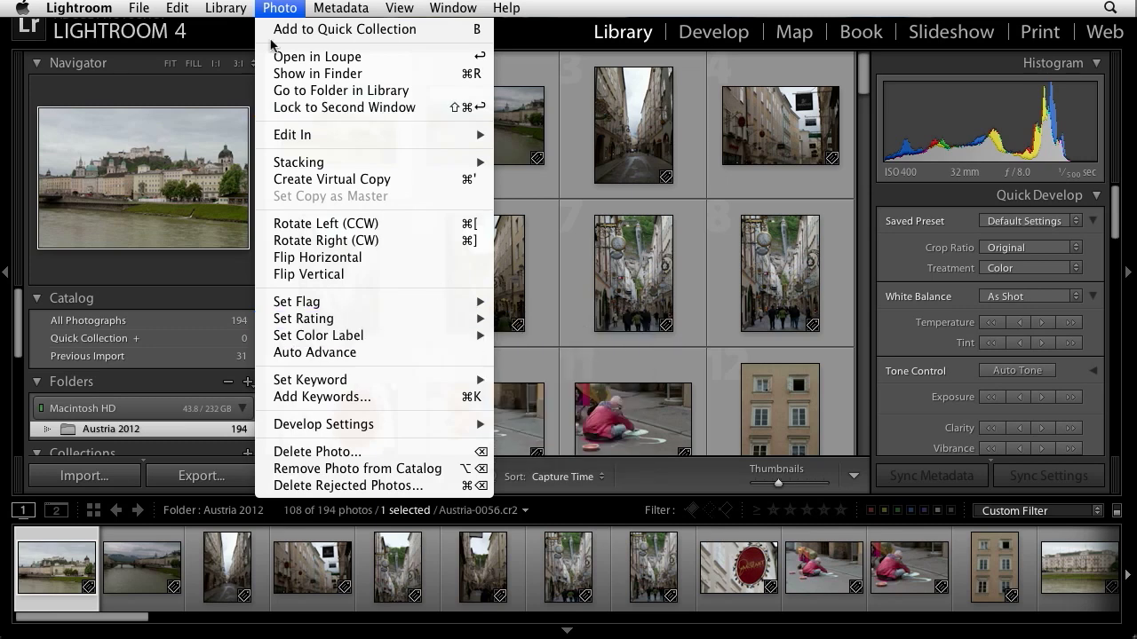
left_click(279, 9)
- Browse the first photo's right-click menu and dismiss it without applying anything
right_click(309, 112)
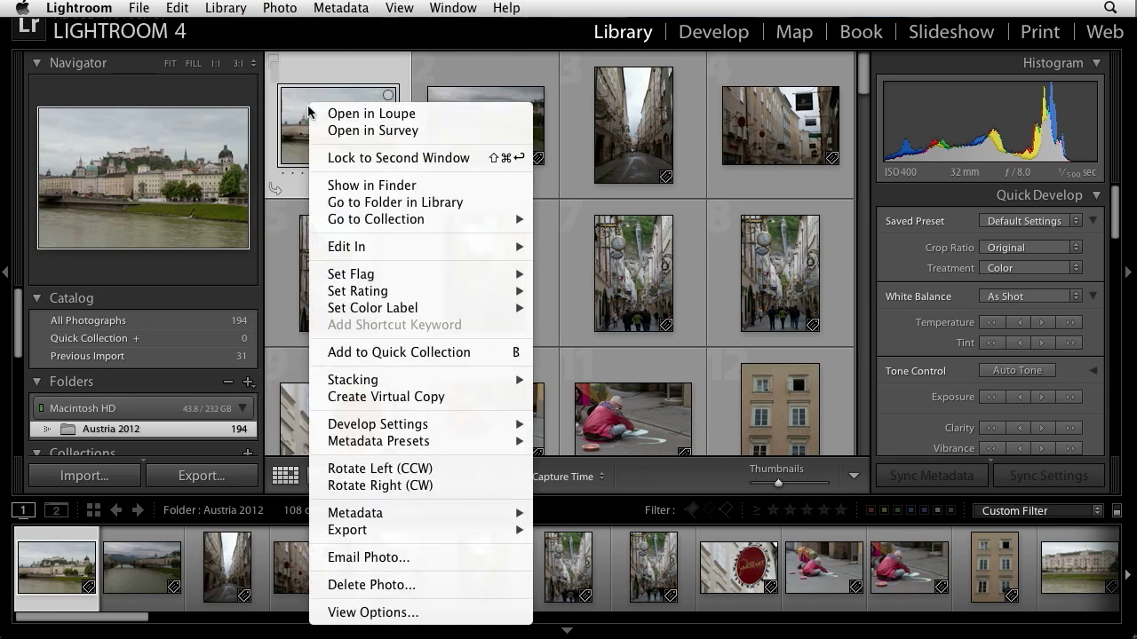
mouse_move(378, 282)
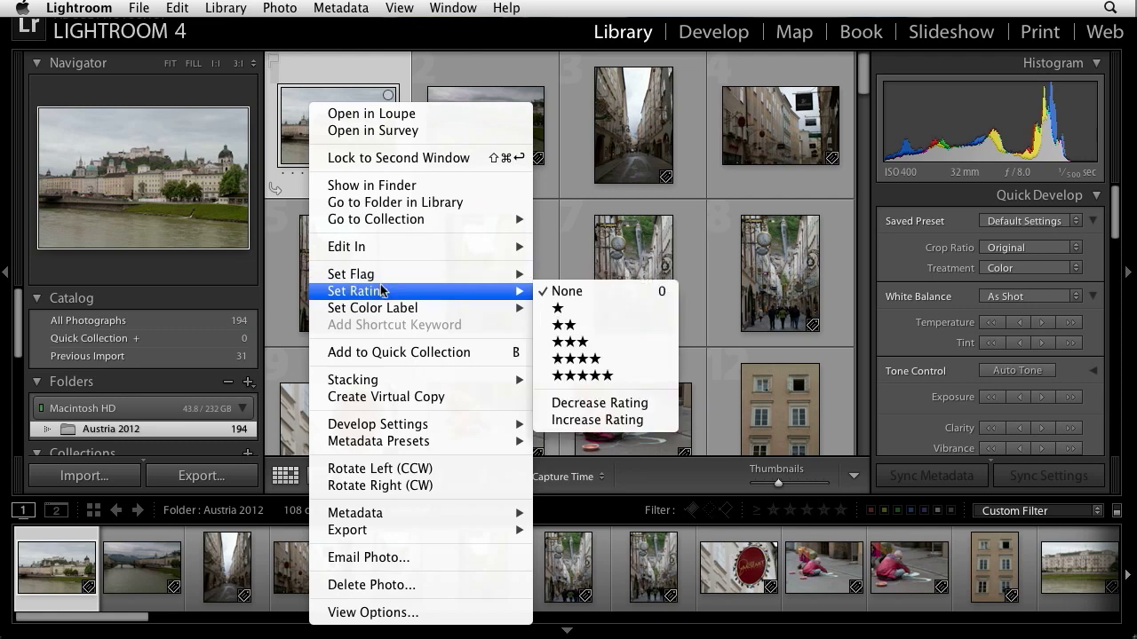
mouse_move(395, 312)
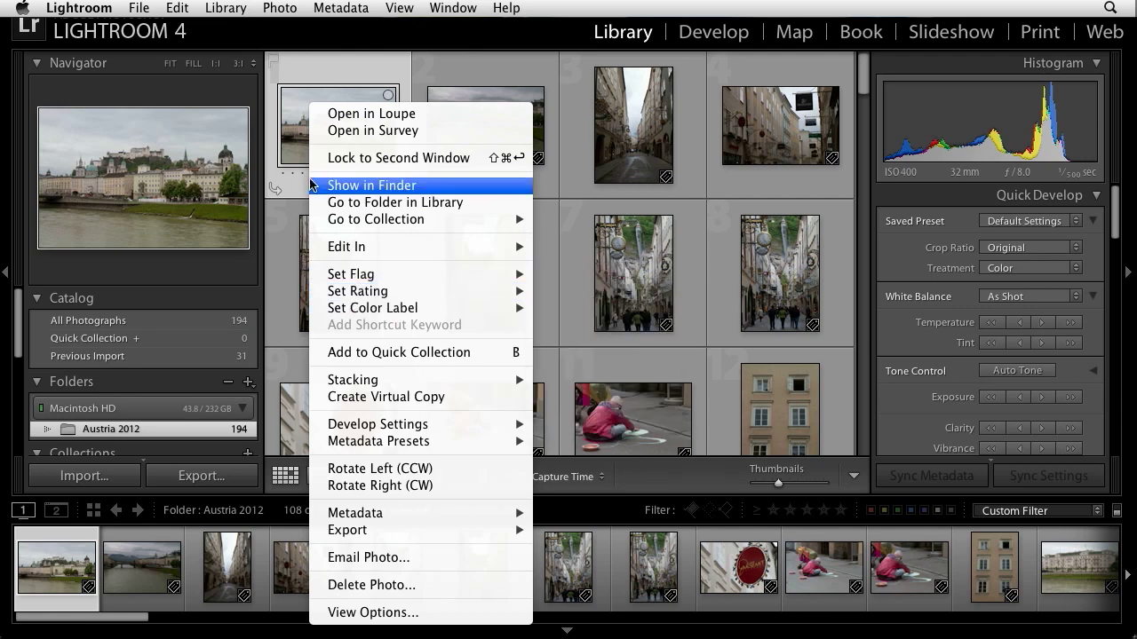
left_click(298, 144)
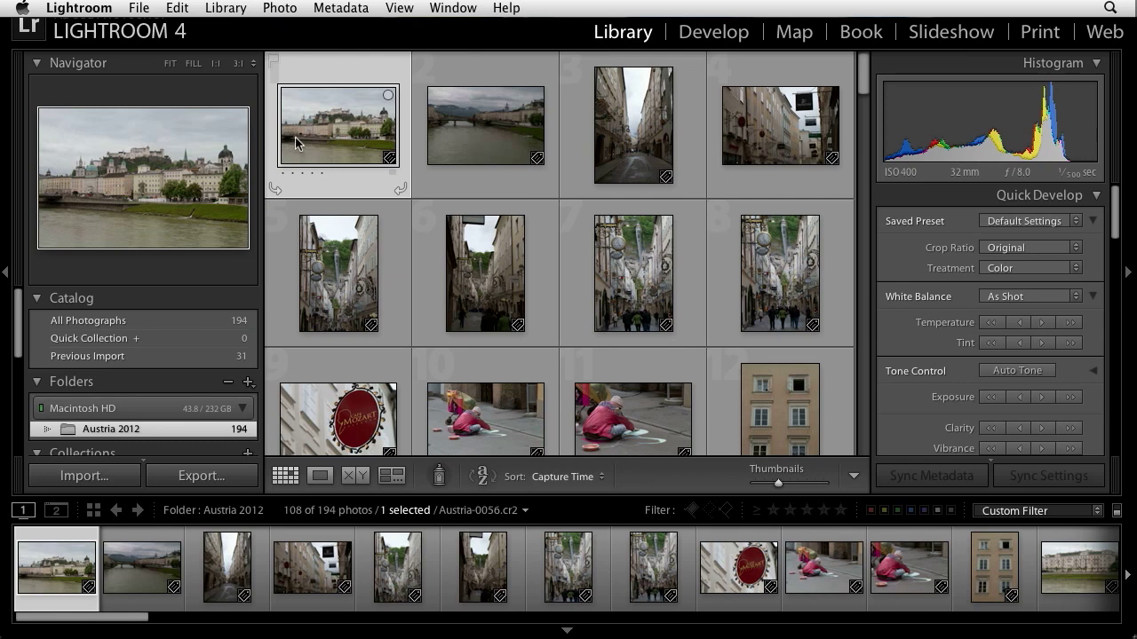
- Go full screen and show Austria-0056 enlarged in Loupe view
key("f")
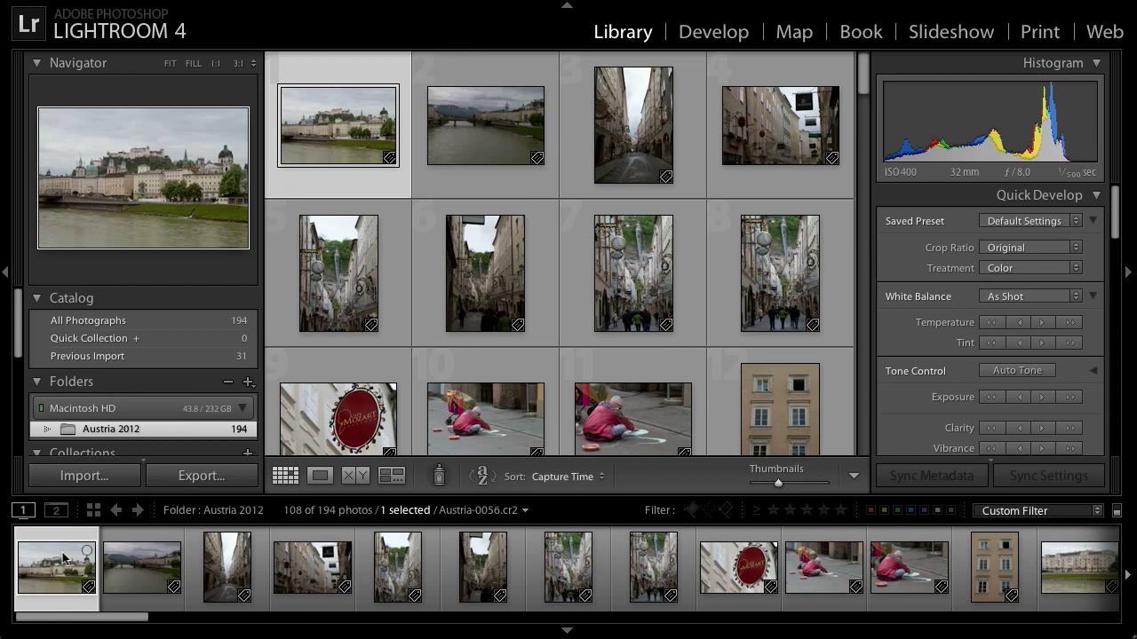
left_click(317, 478)
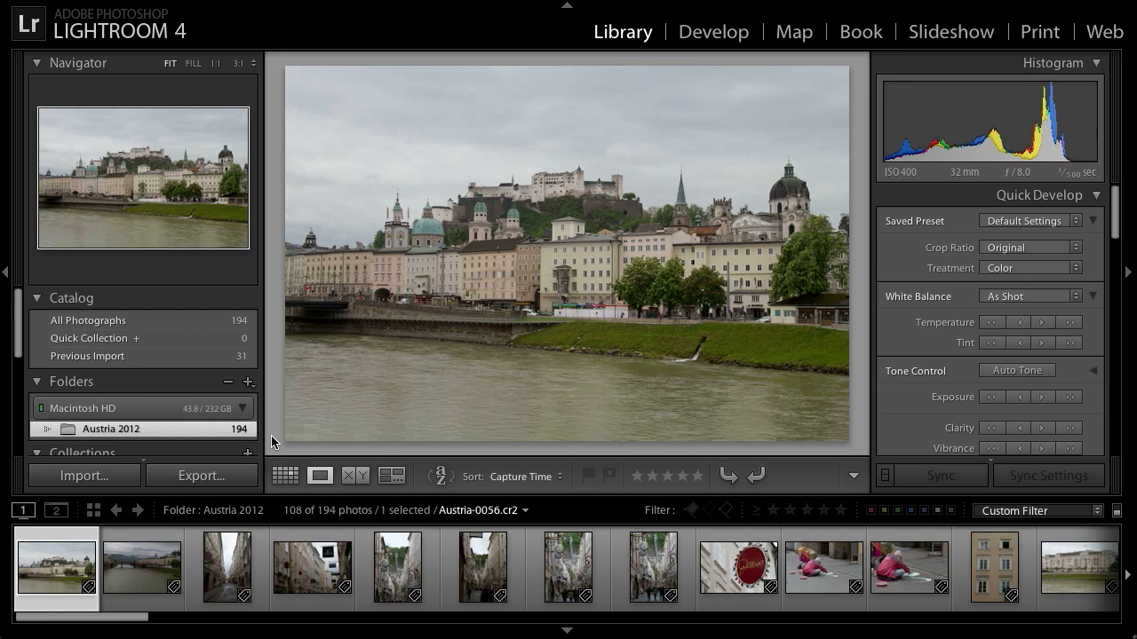
- Flag Austria-0056 as a pick and reject Austria-0057
key("p")
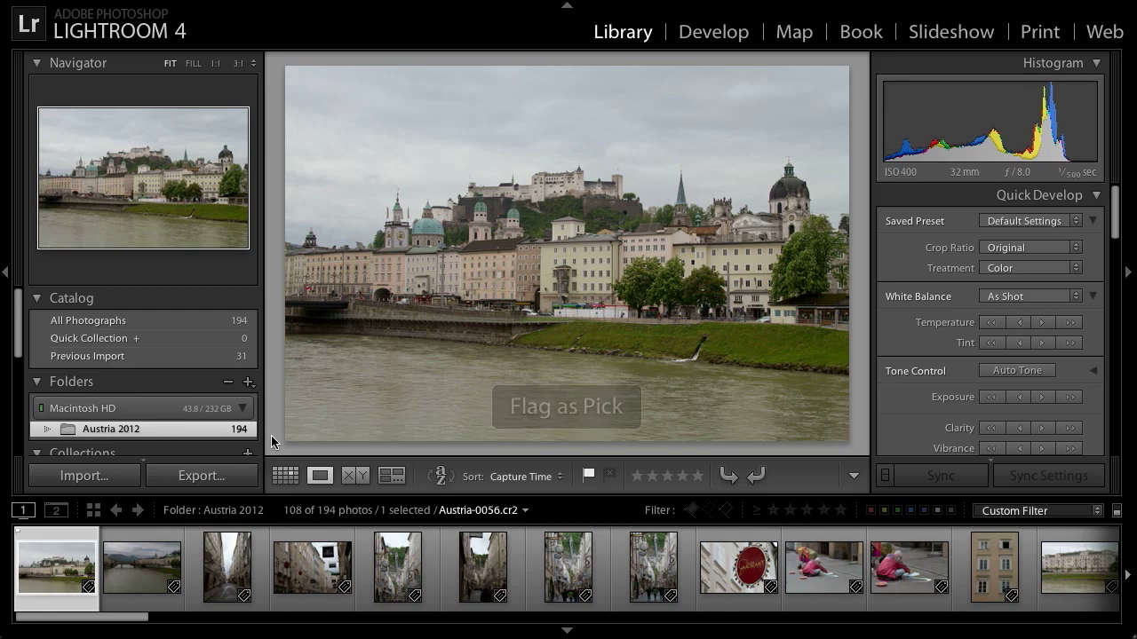
key("Right")
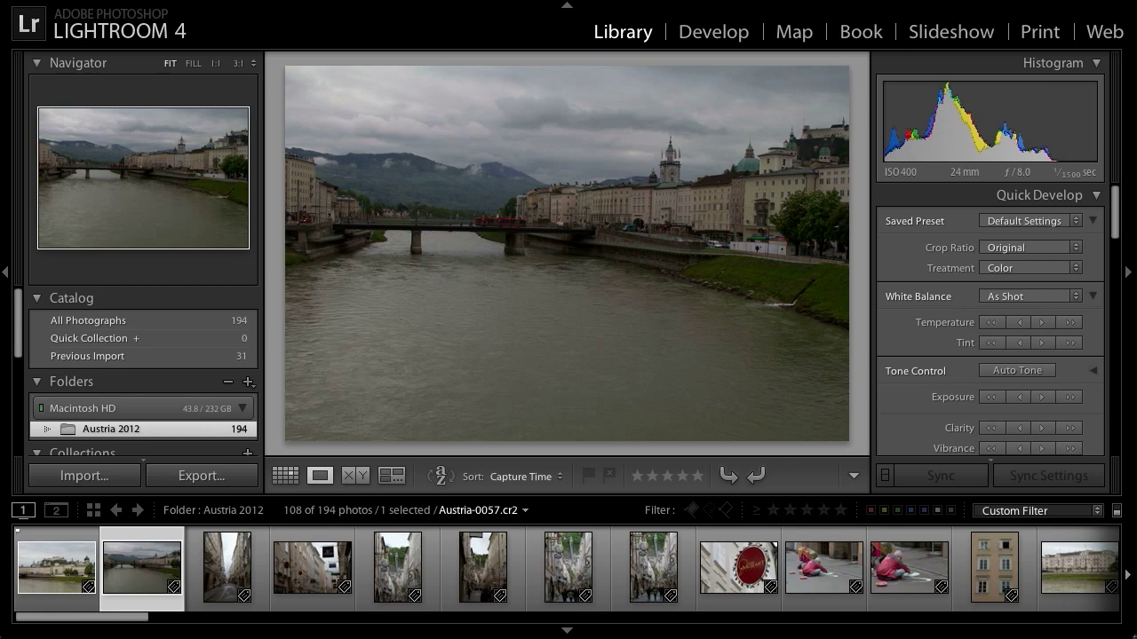
key("x")
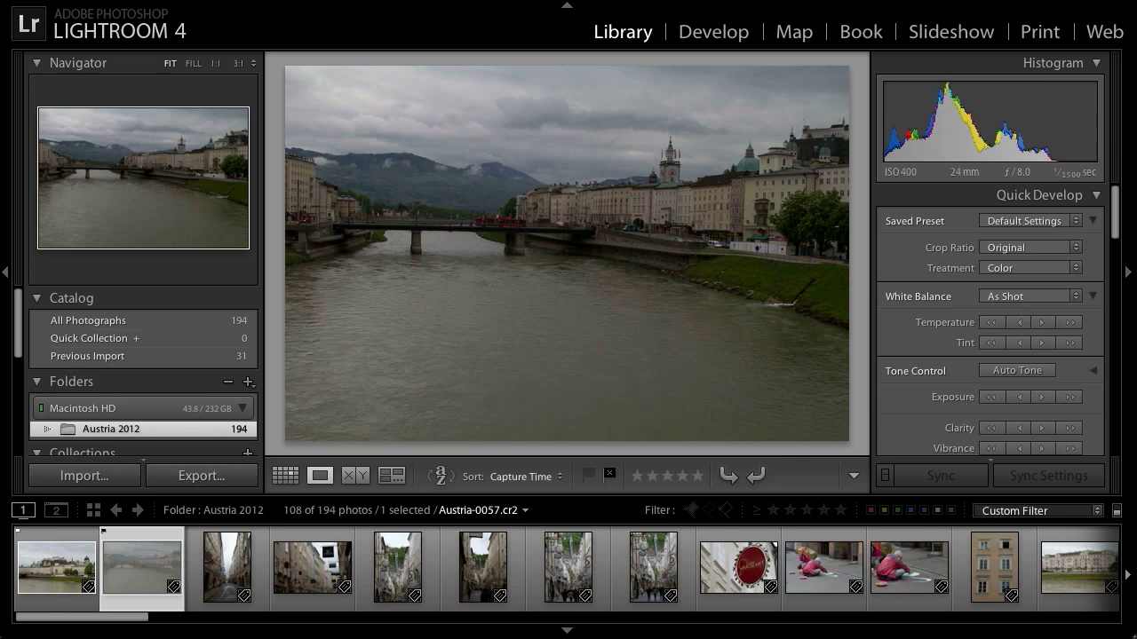
- Flag Austria-0058, 0059 and 0060 as picks, reject 0061, and advance to 0062
left_click(226, 569)
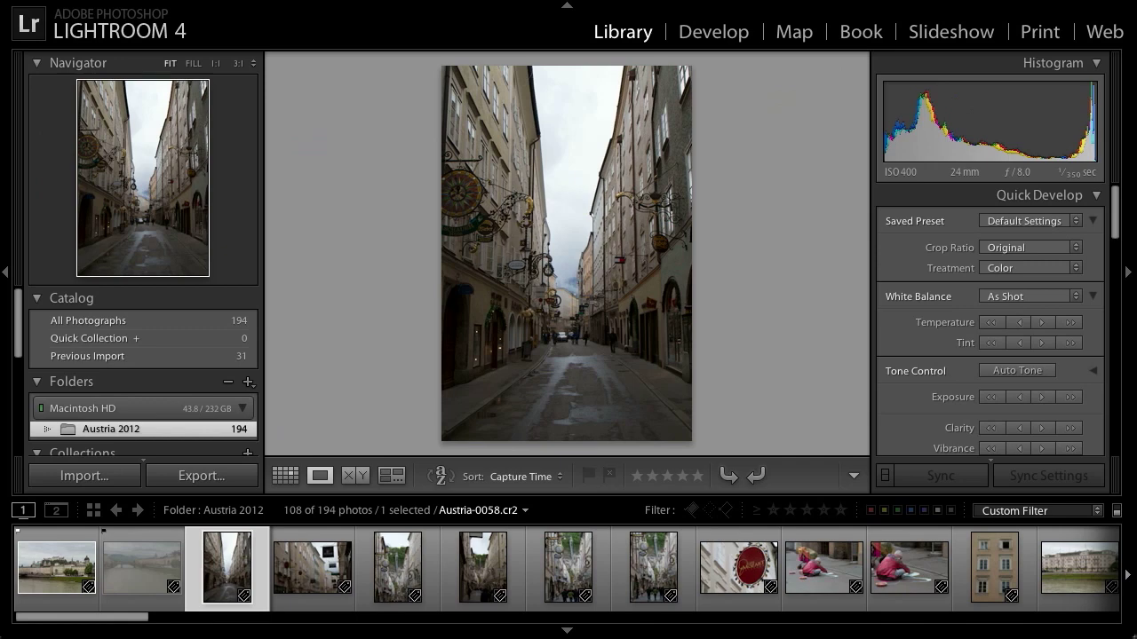
key("shift+p")
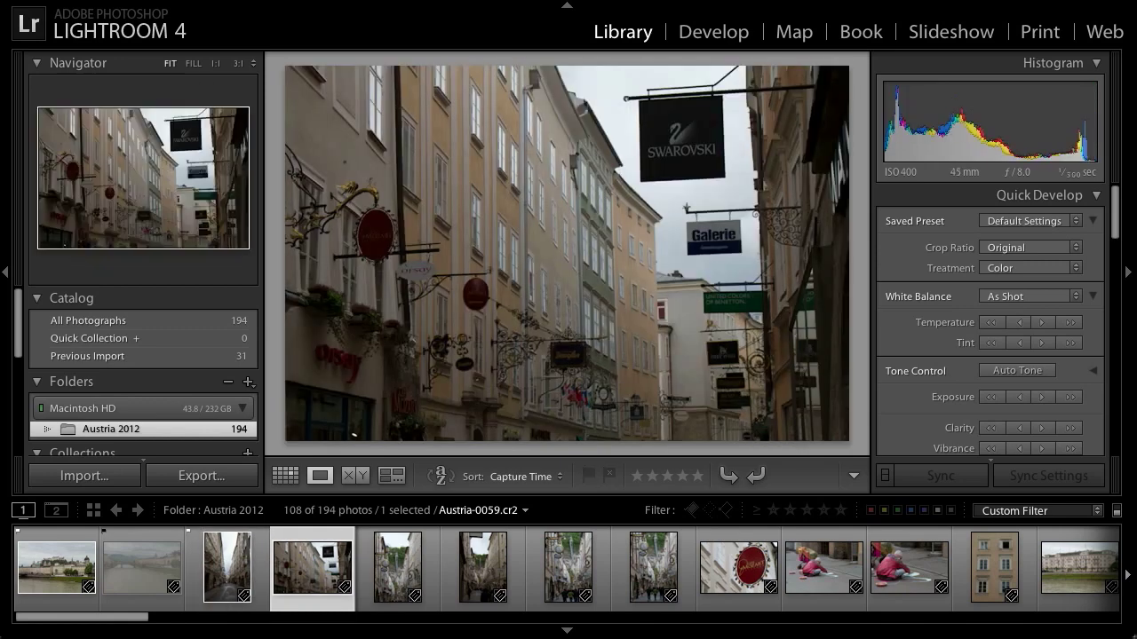
key("shift+p")
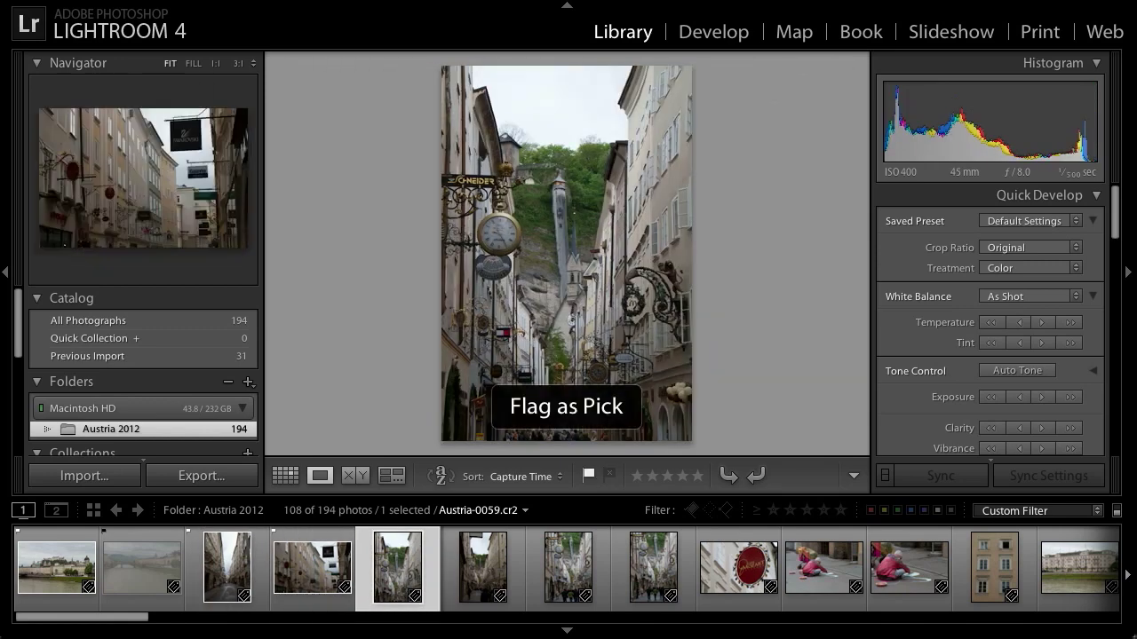
key("shift+p")
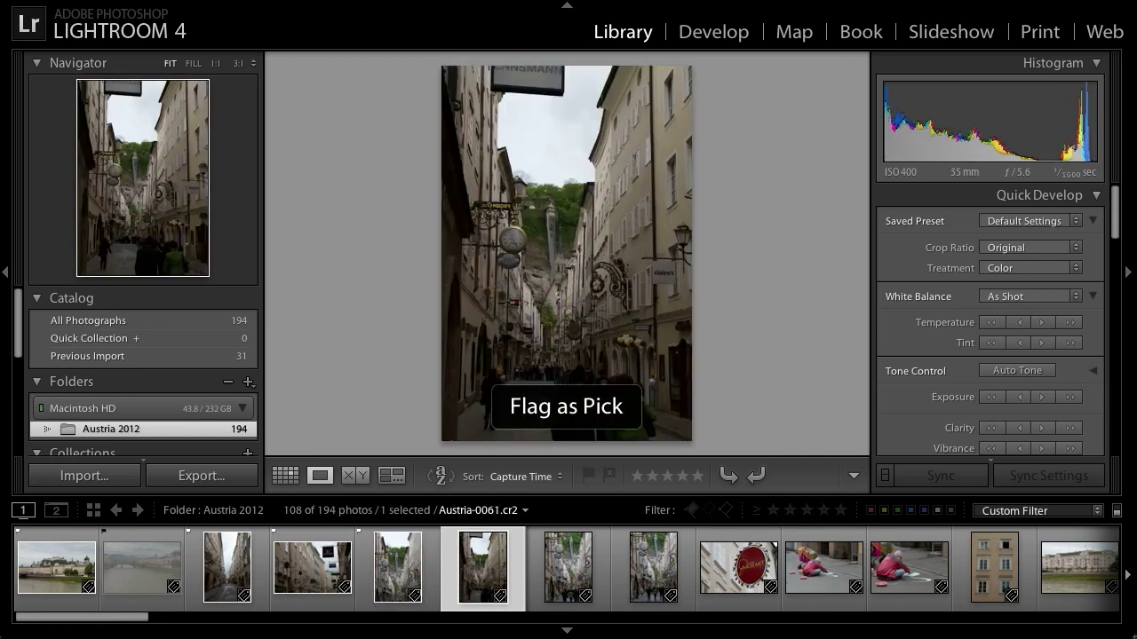
key("x")
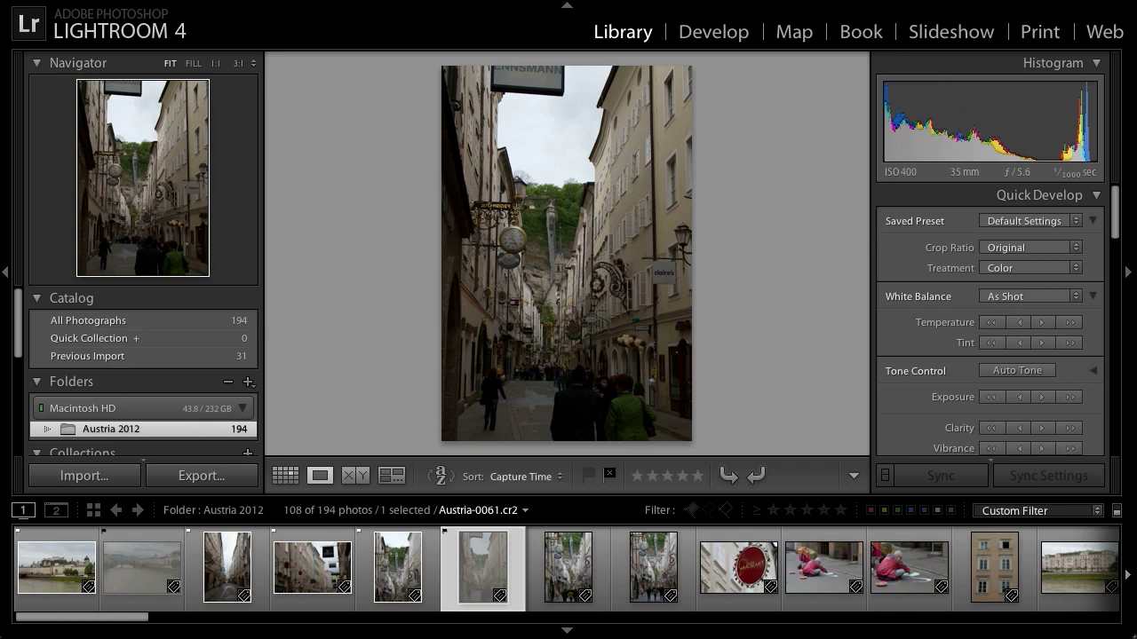
key("Right")
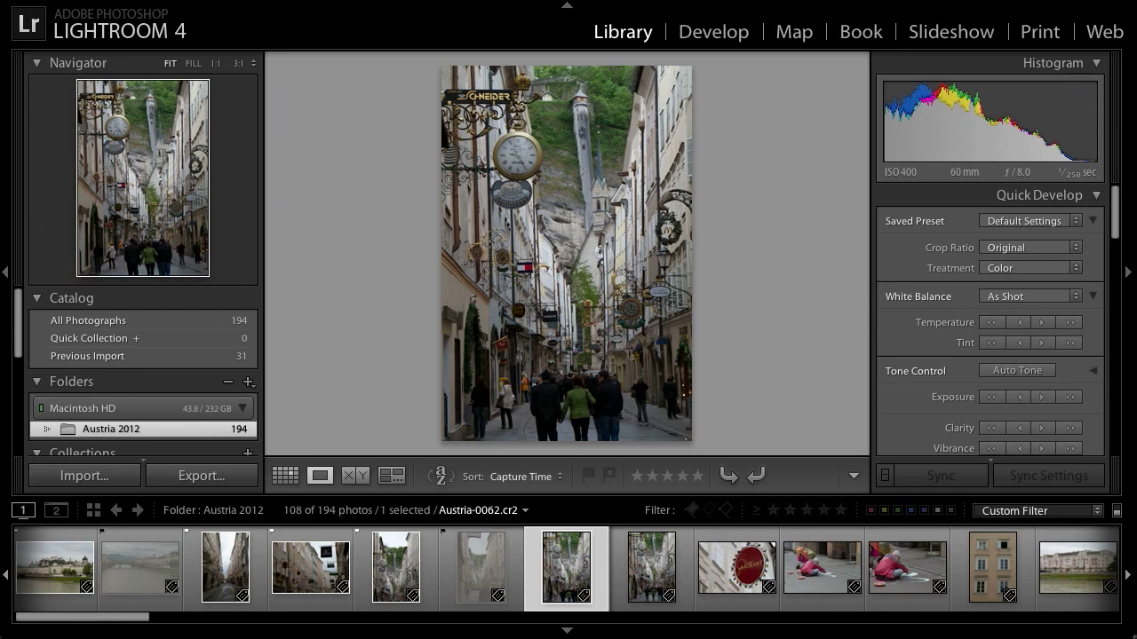
- Rate Austria-0062 two stars after trying other ratings, and Austria-0063 three stars
key("1")
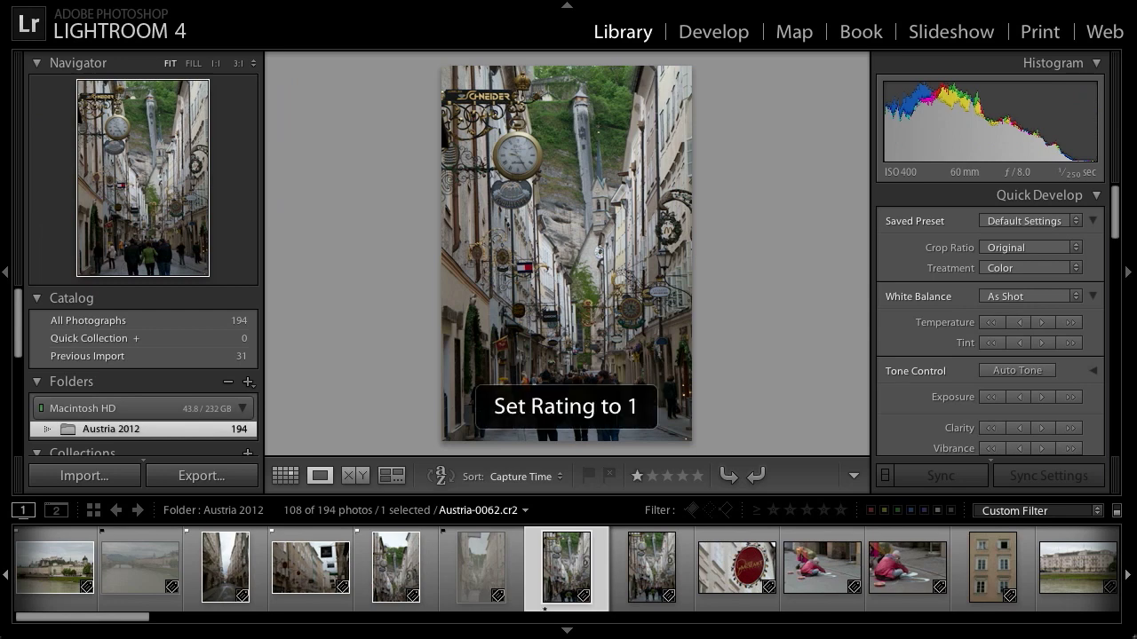
key("2")
key("3")
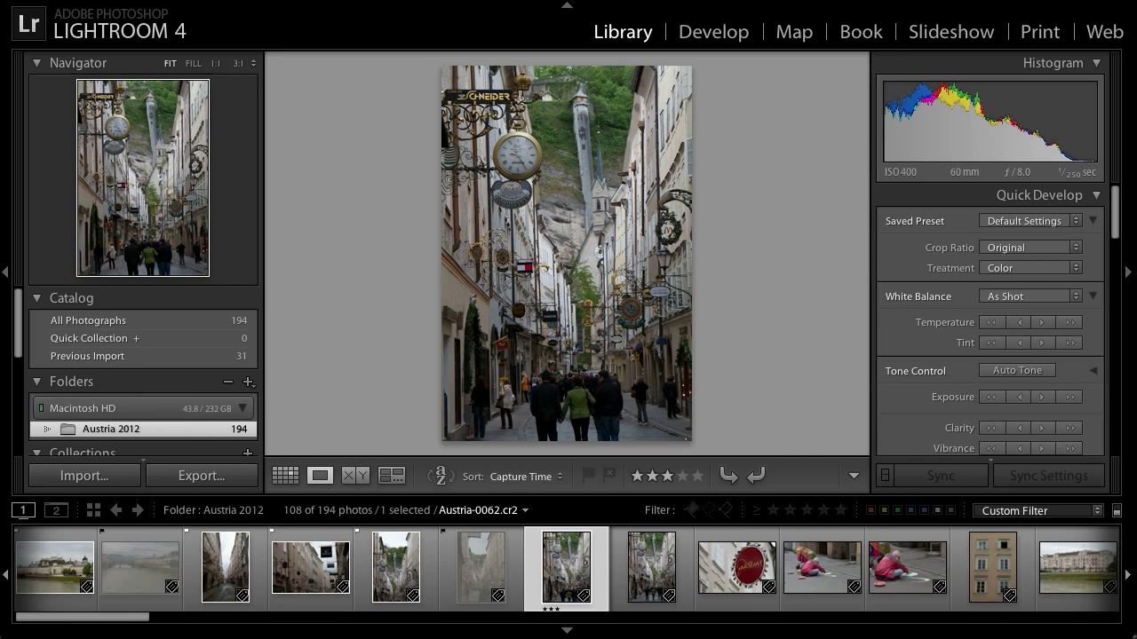
key("5")
key("0")
key("2")
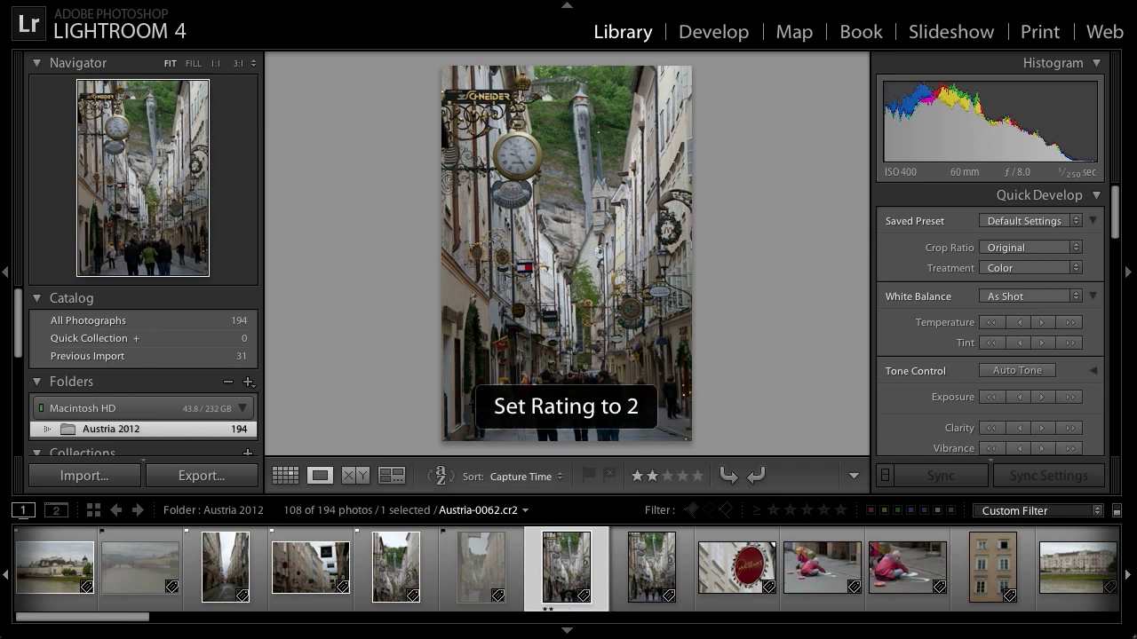
key("Right")
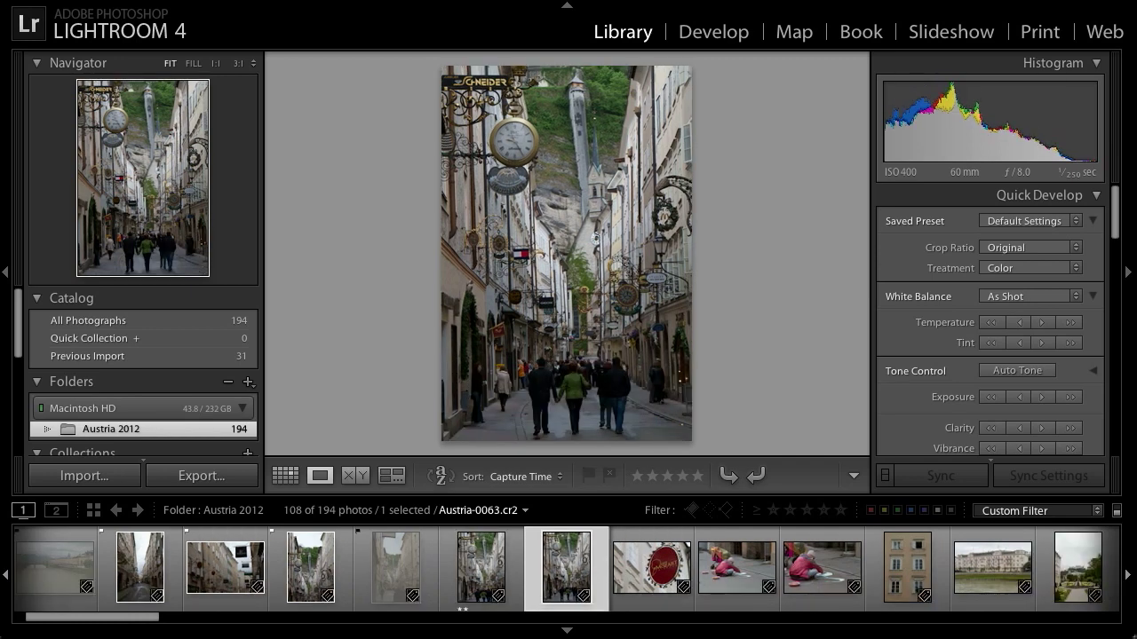
key("3")
key("Right")
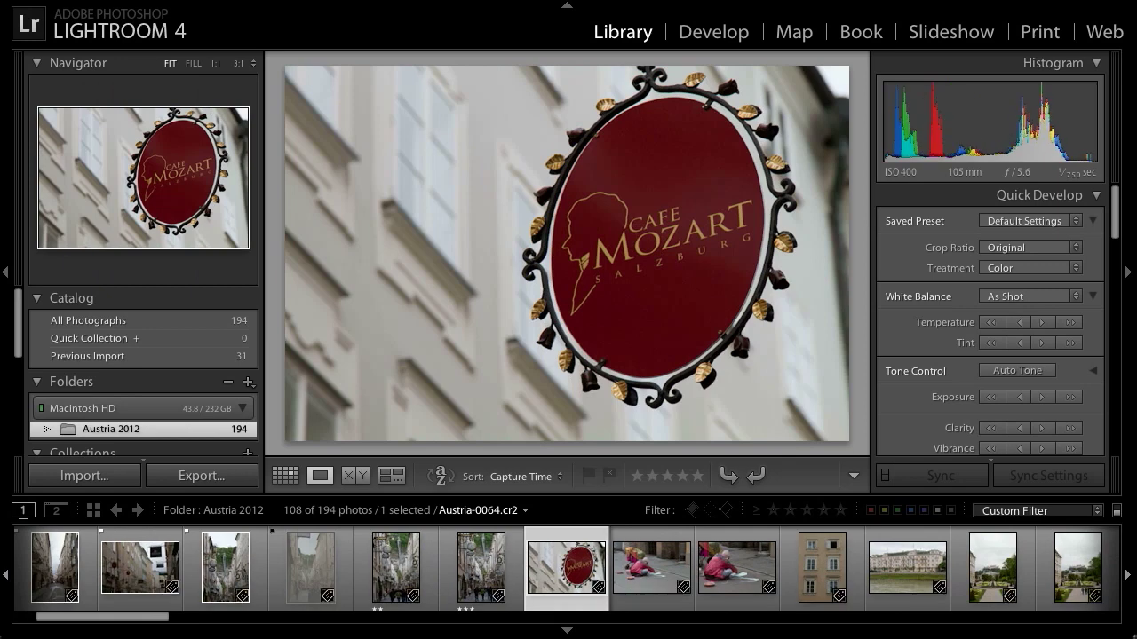
- Give Austria-0064 three stars and advance to the chalk artist photo Austria-0065
key("3")
key("Right")
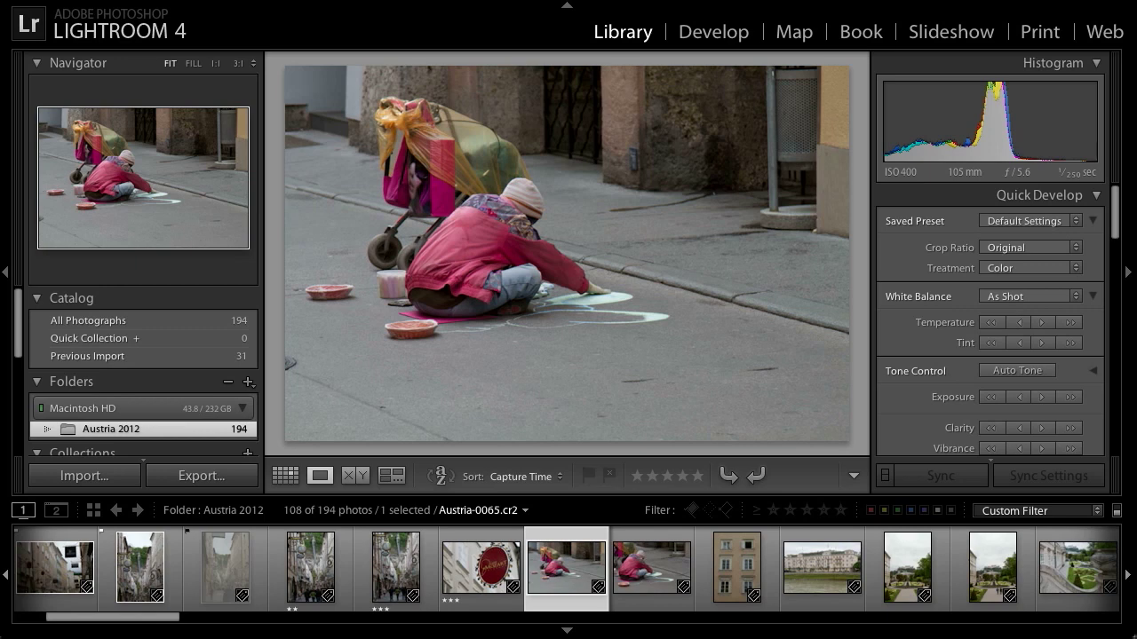
- Cycle Austria-0065 through red, yellow and green labels, ending on blue
key("6")
key("7")
key("8")
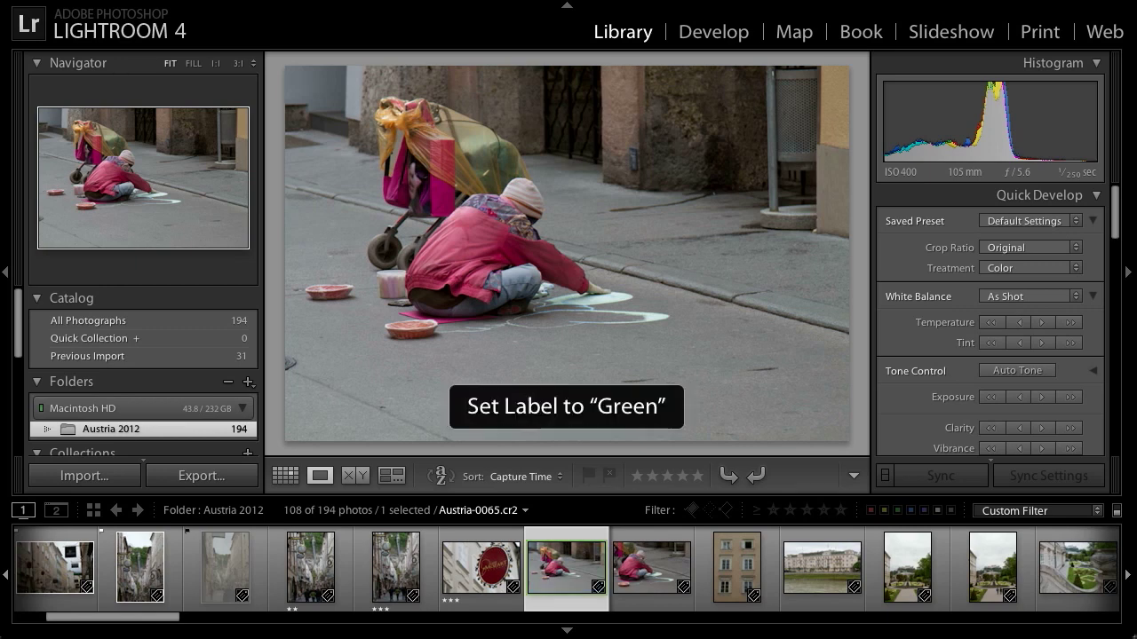
key("9")
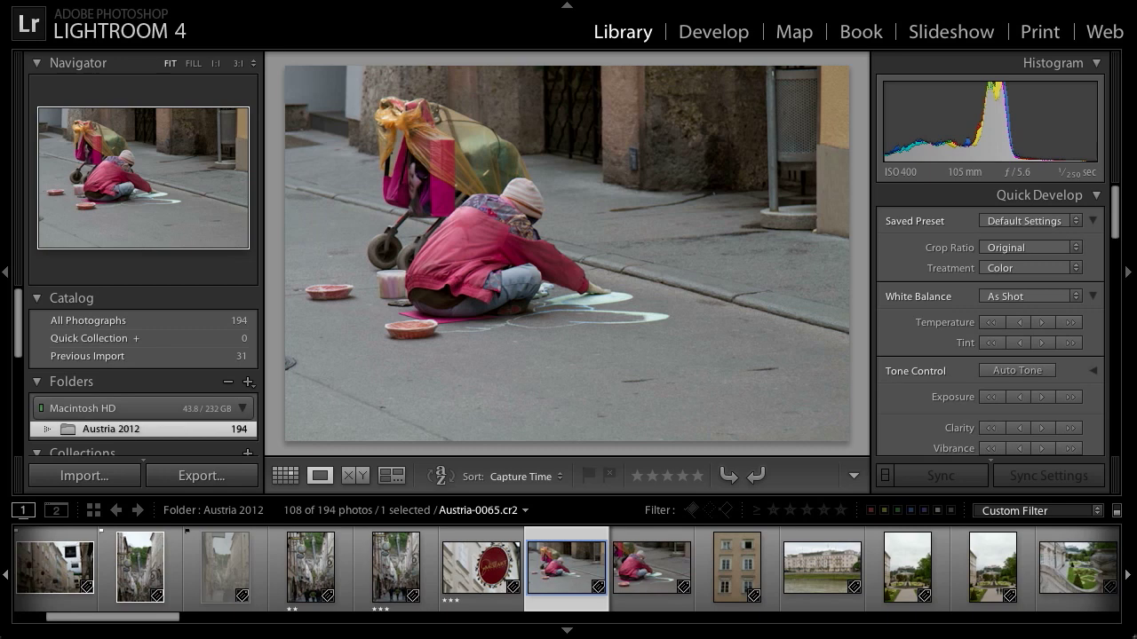
- Turn on Photo > Auto Advance and flag Austria-0066 as a pick
mouse_move(190, 7)
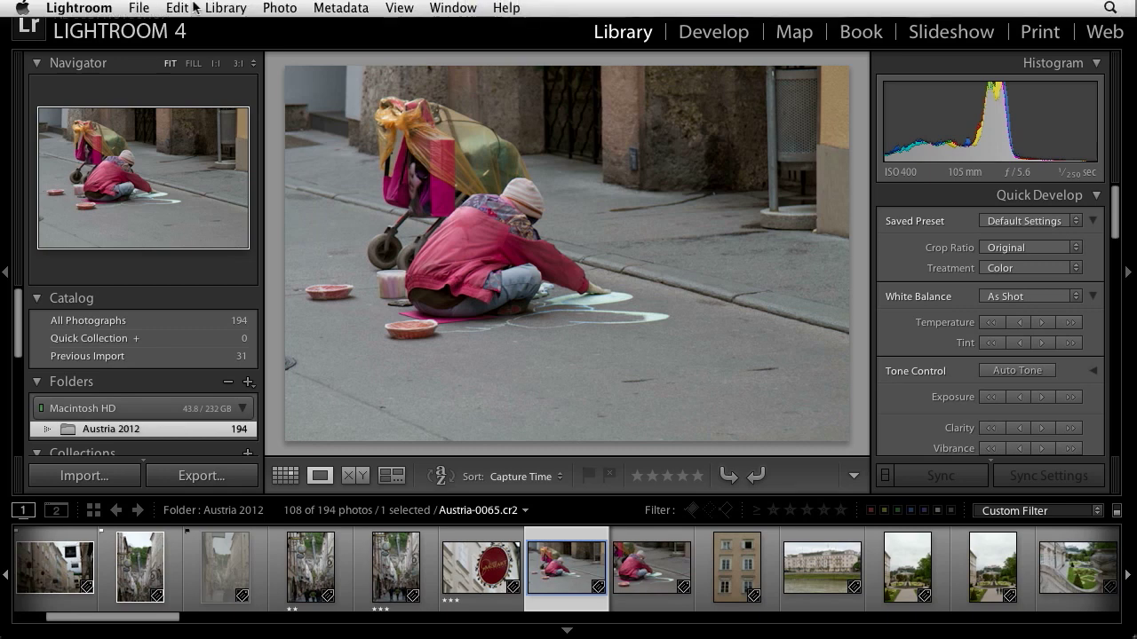
left_click(263, 8)
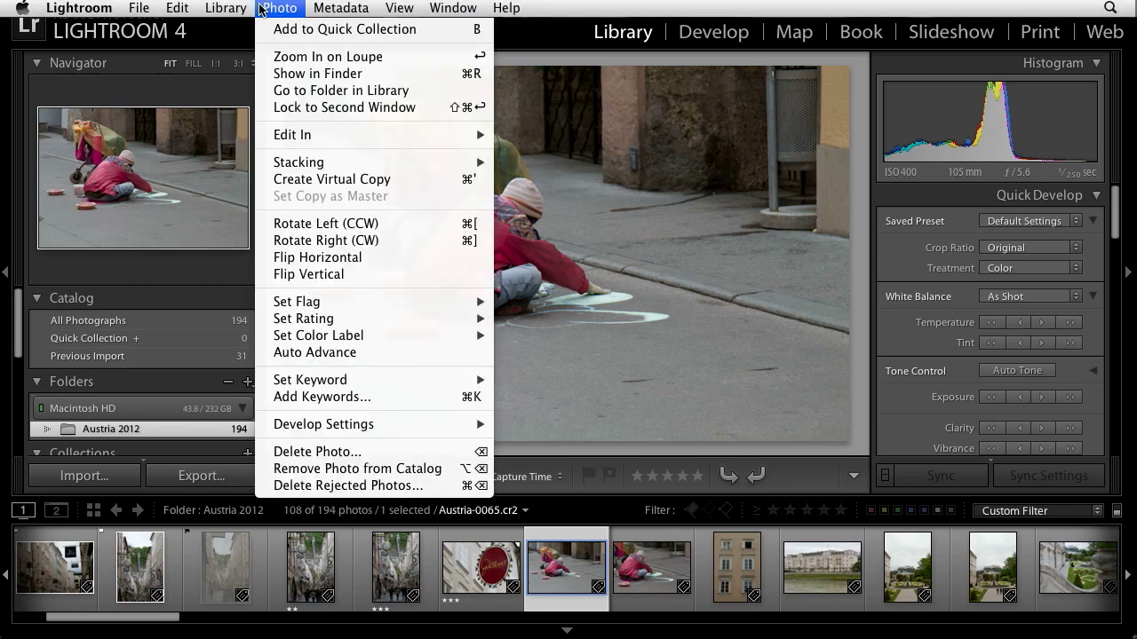
left_click(320, 352)
key("Right")
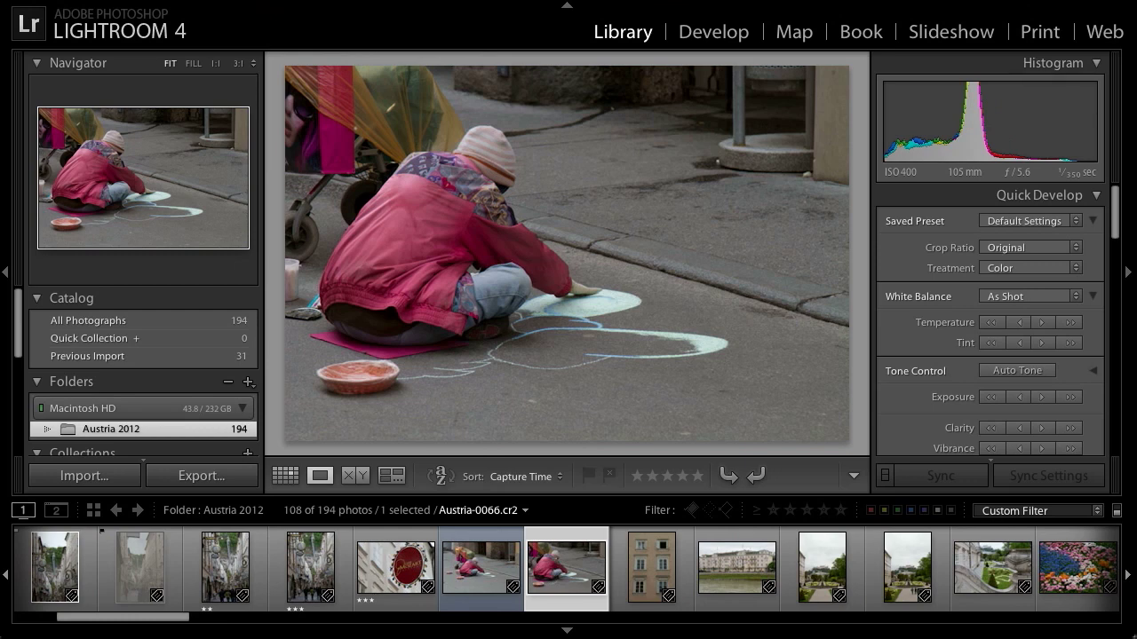
key("p")
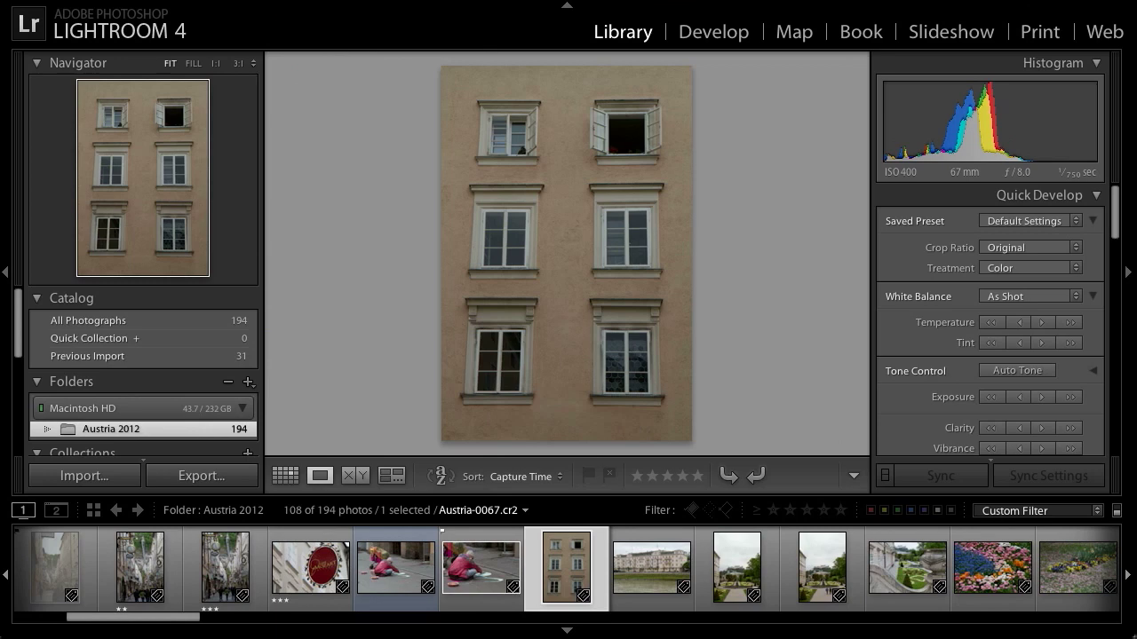